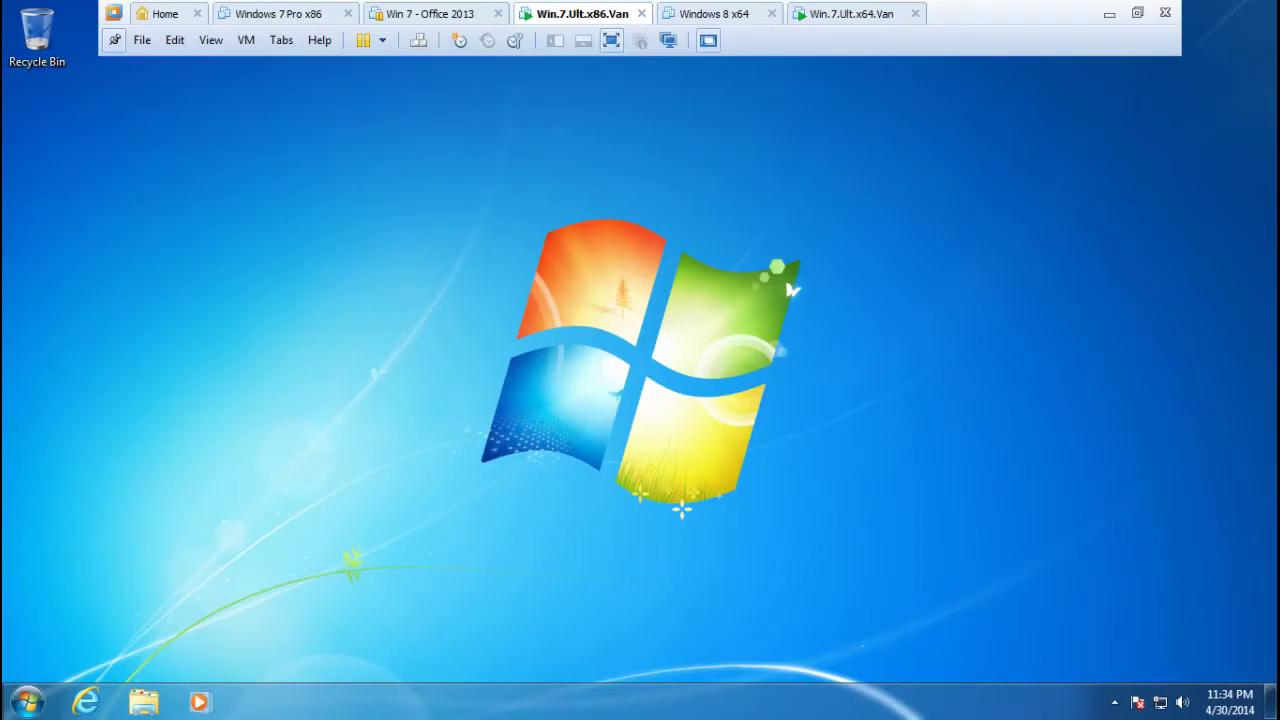
left_click(90, 704)
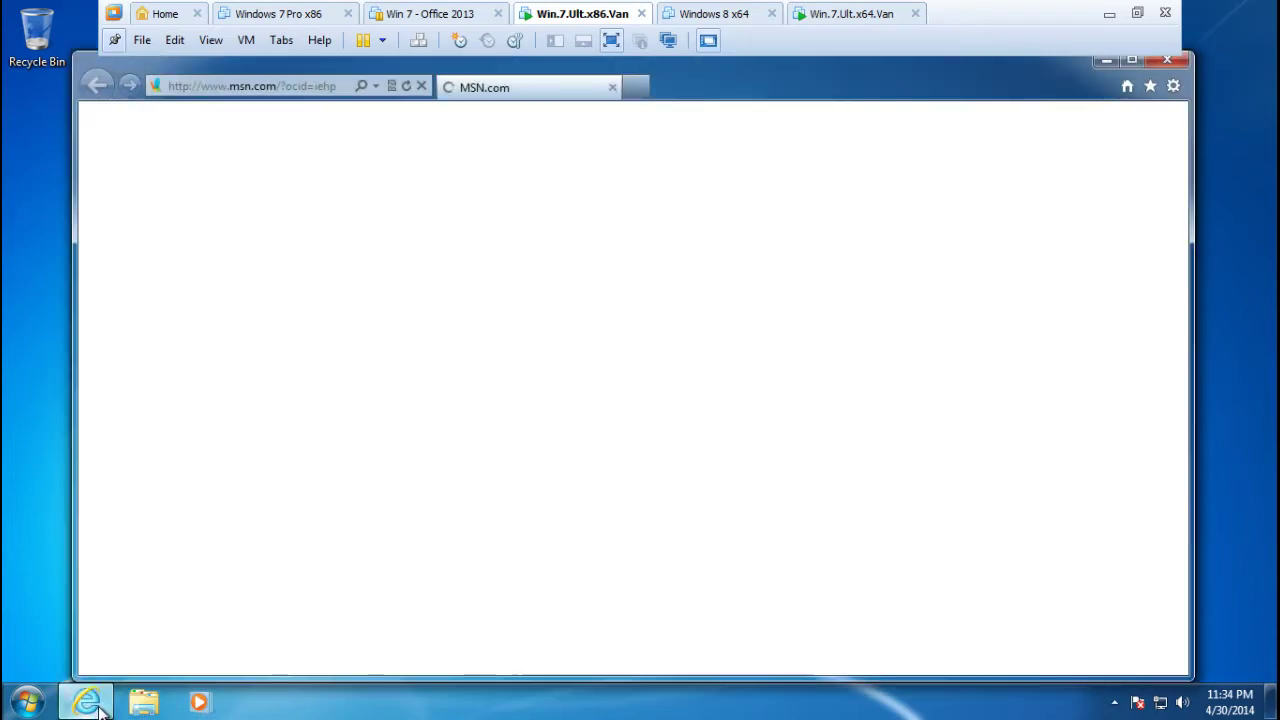
left_click(277, 87)
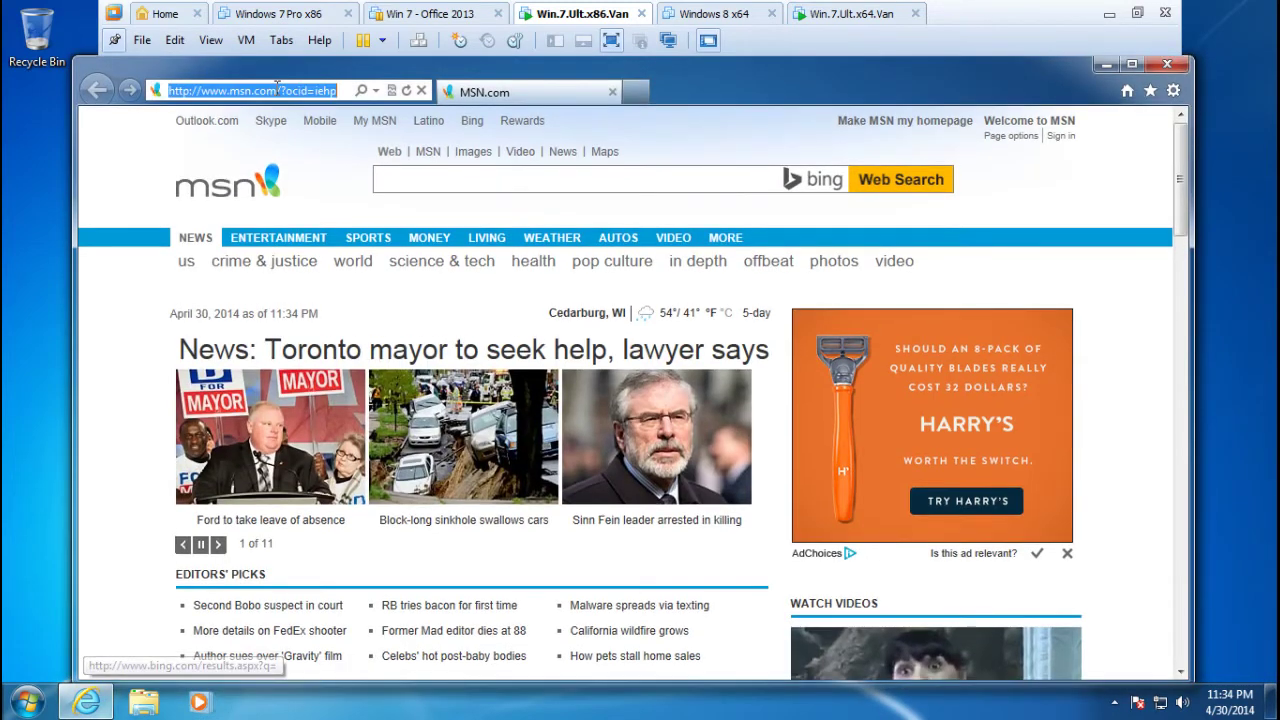
type("www.")
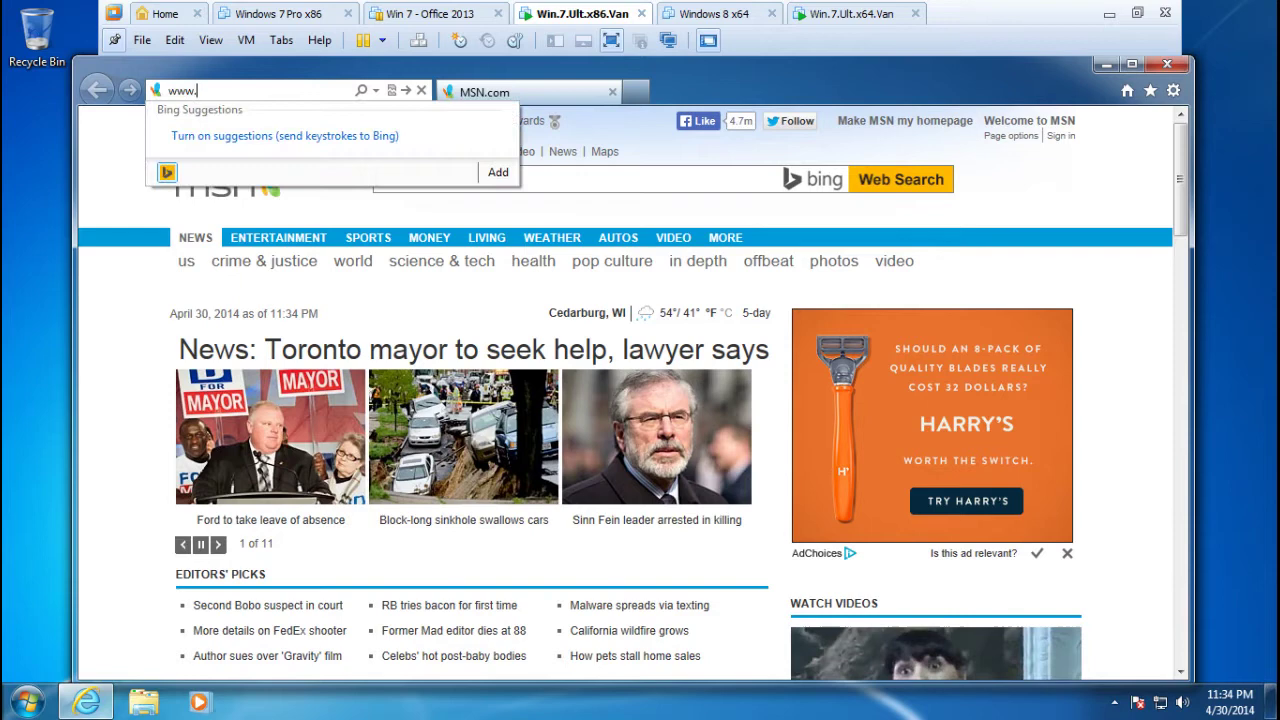
type("google.com")
key("Return")
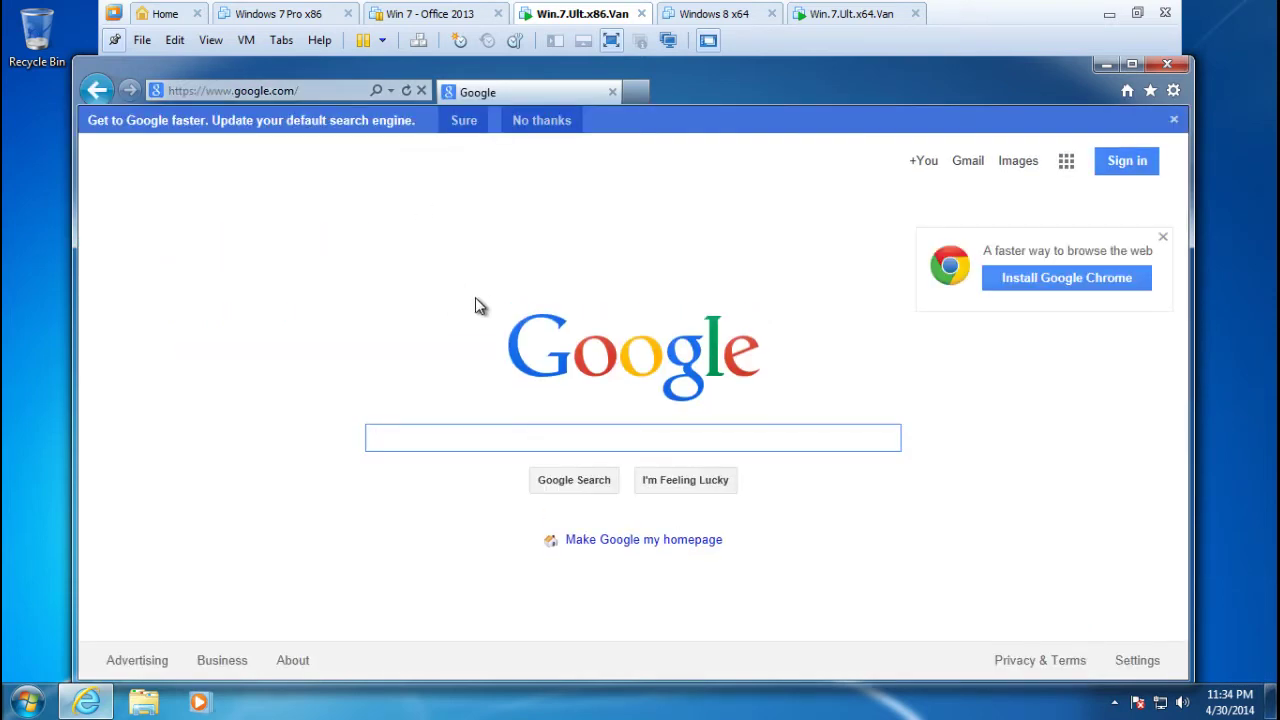
- Search Google for "office 2013 trial"
type("office ")
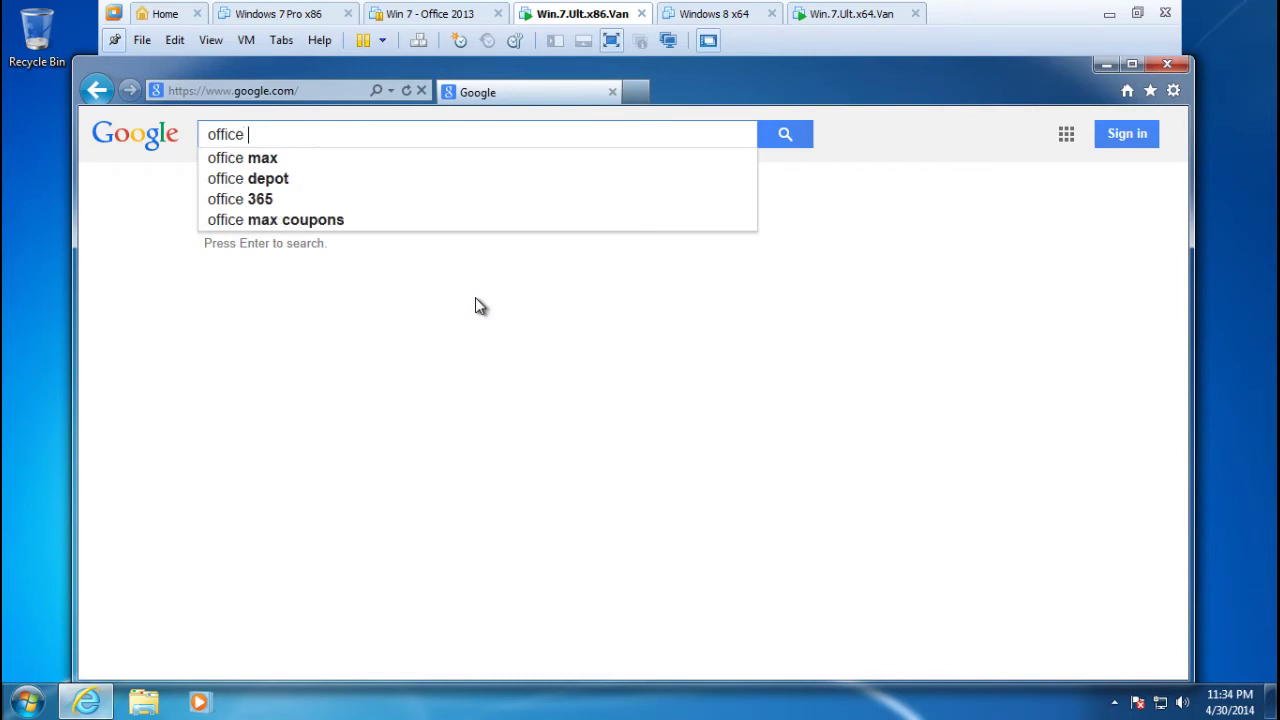
type("201")
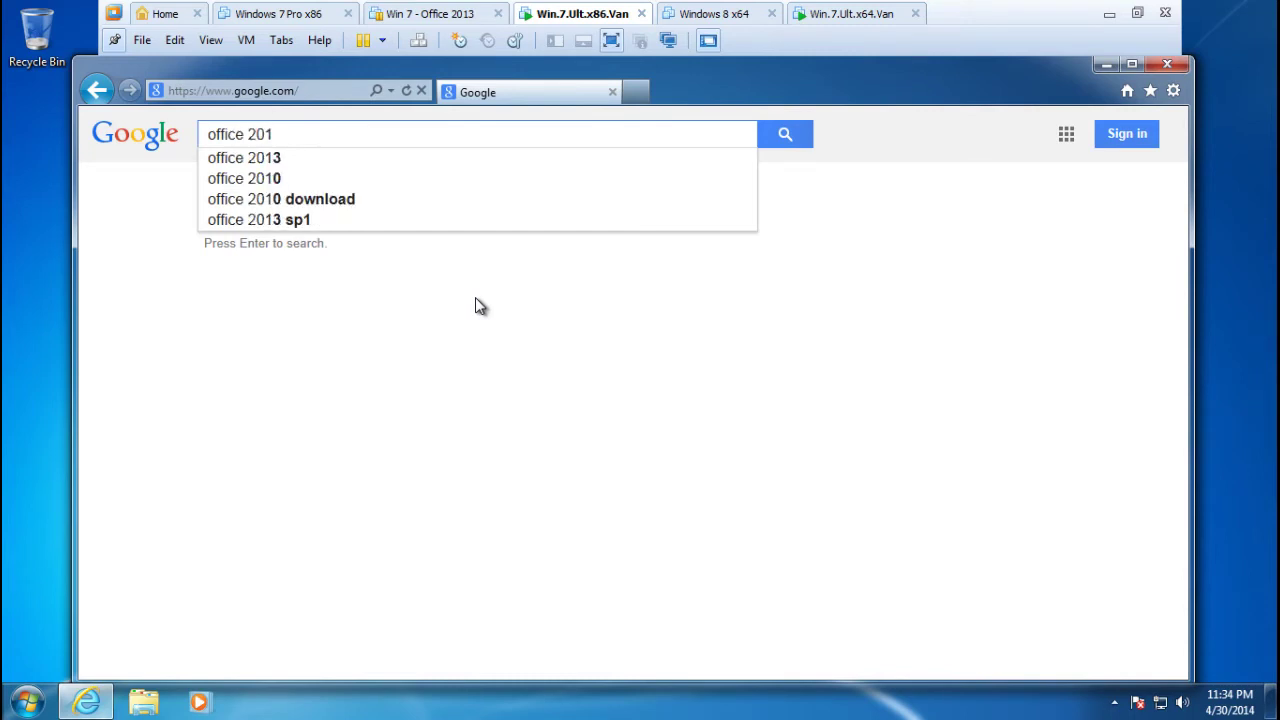
type("3 trial")
key("Return")
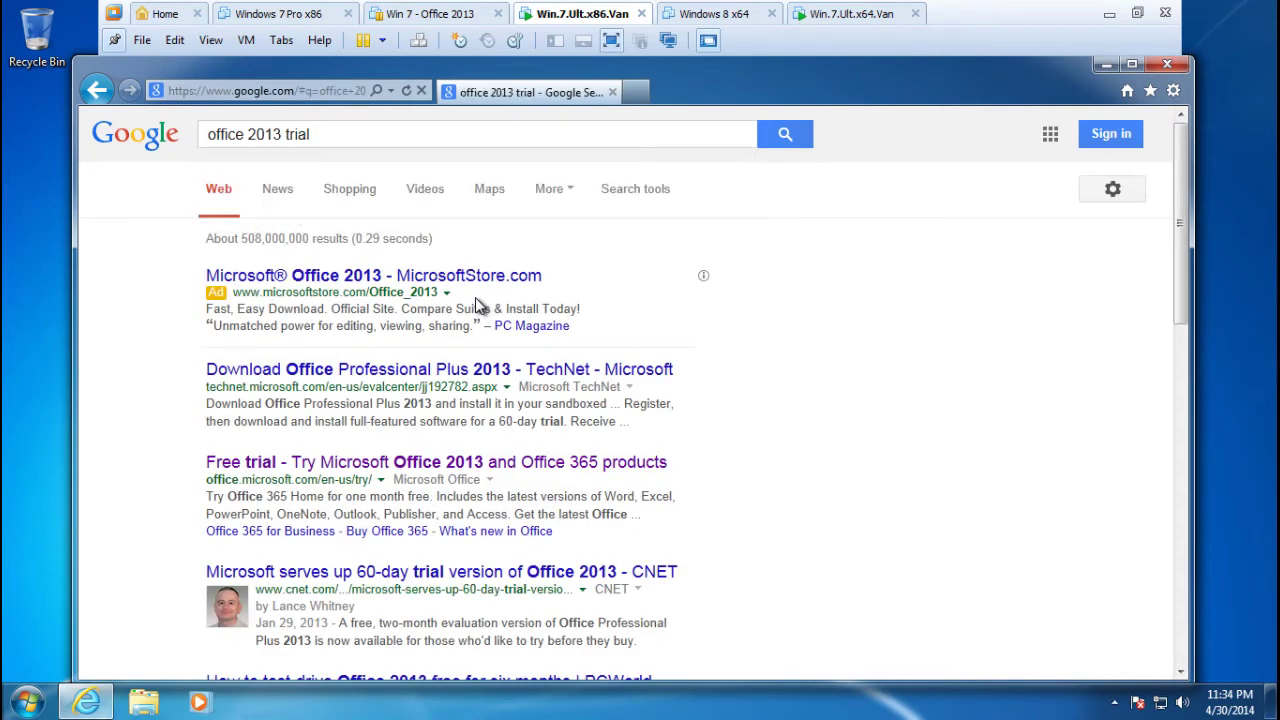
- Open the "Free trial - Try Microsoft Office 2013 and Office 365 products" result in a new tab and maximize the browser window
right_click(532, 470)
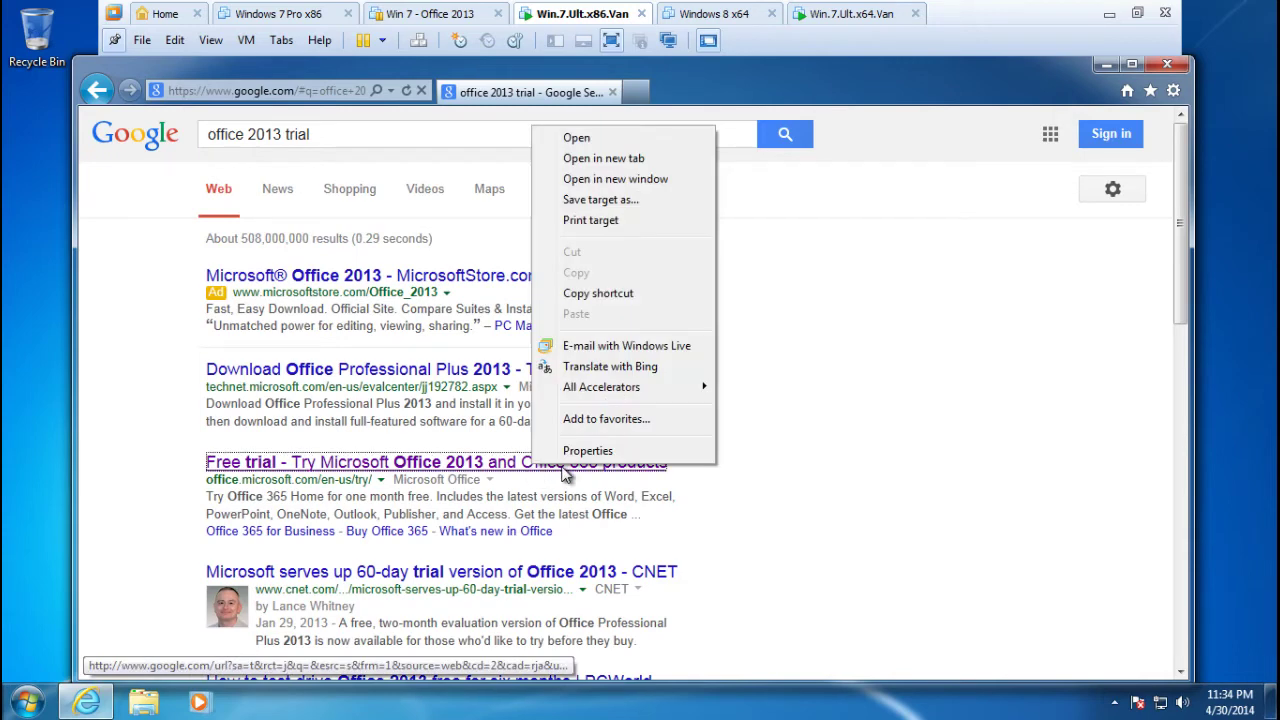
left_click(631, 160)
left_click(678, 92)
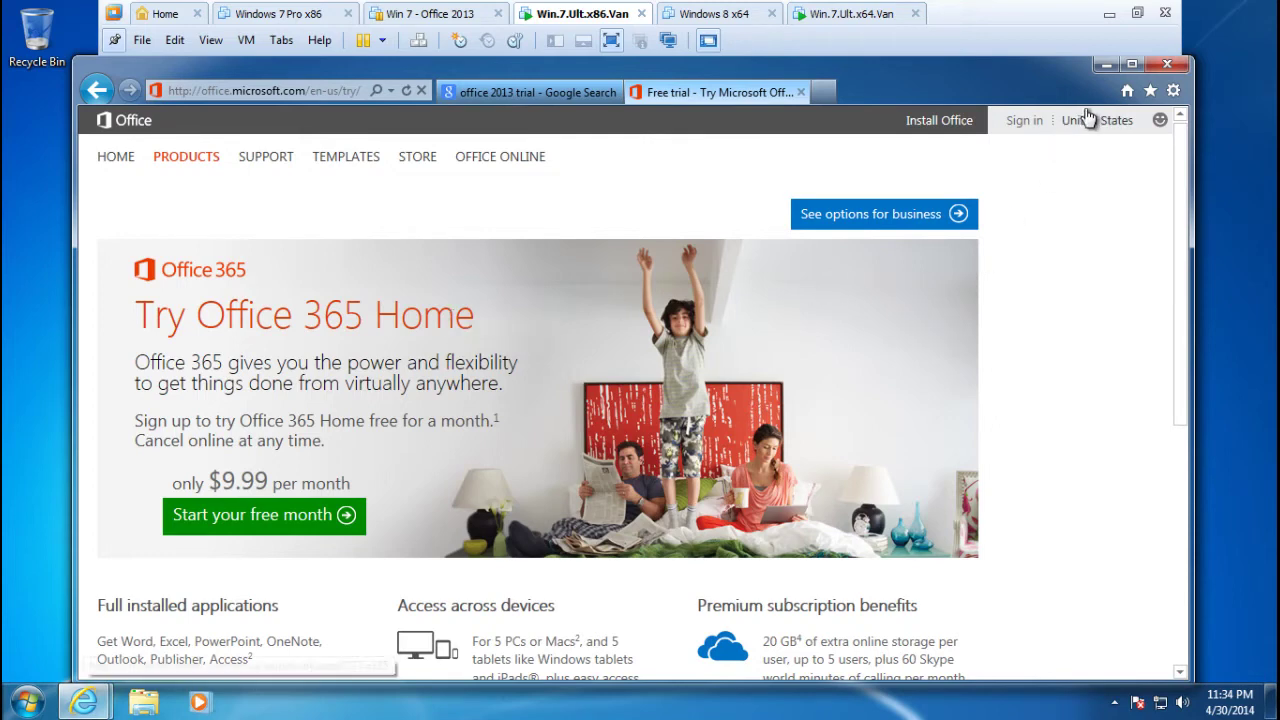
left_click(1131, 66)
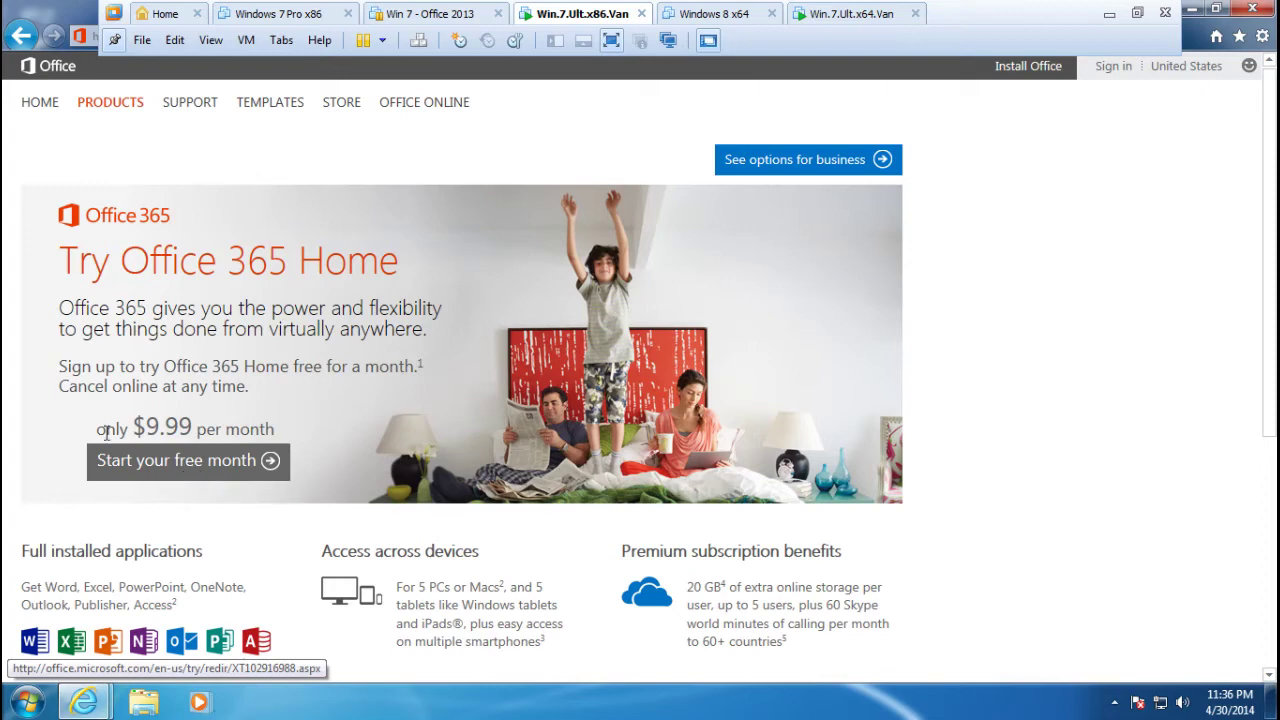
- Open the sign-in page for the Office 365 Home free month, and return to the trial page
left_click(210, 460)
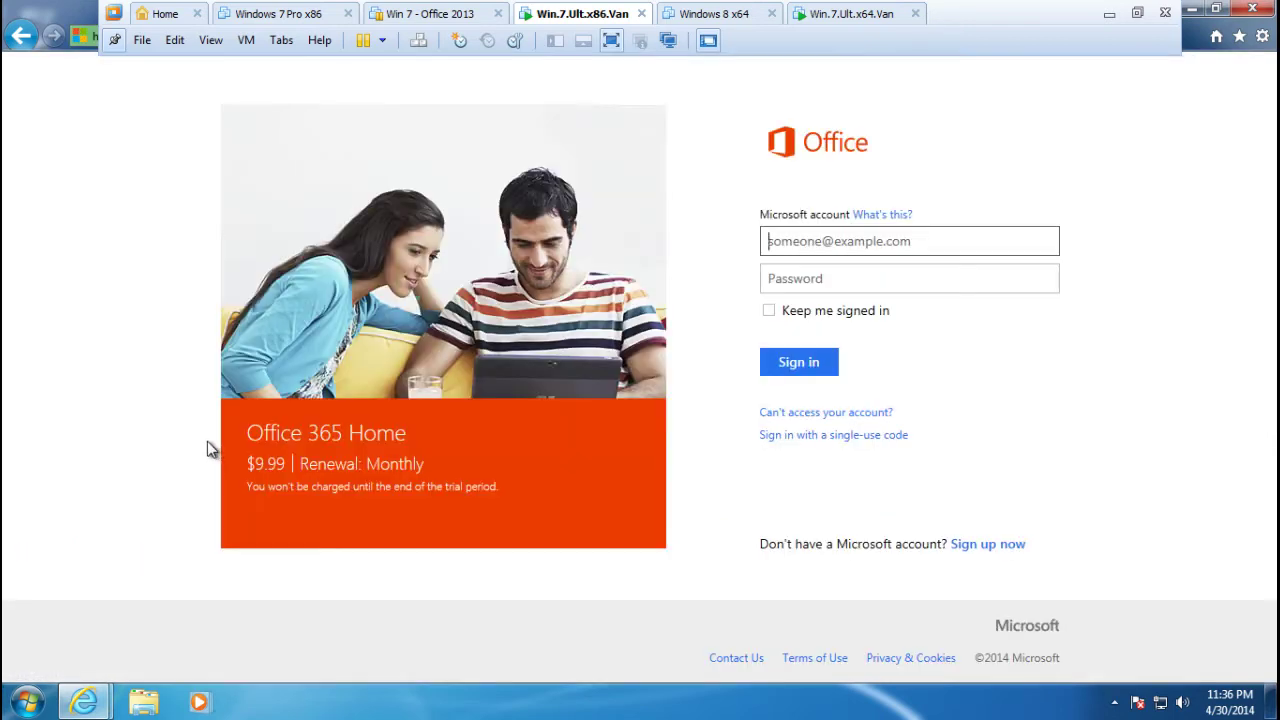
key("alt+Left")
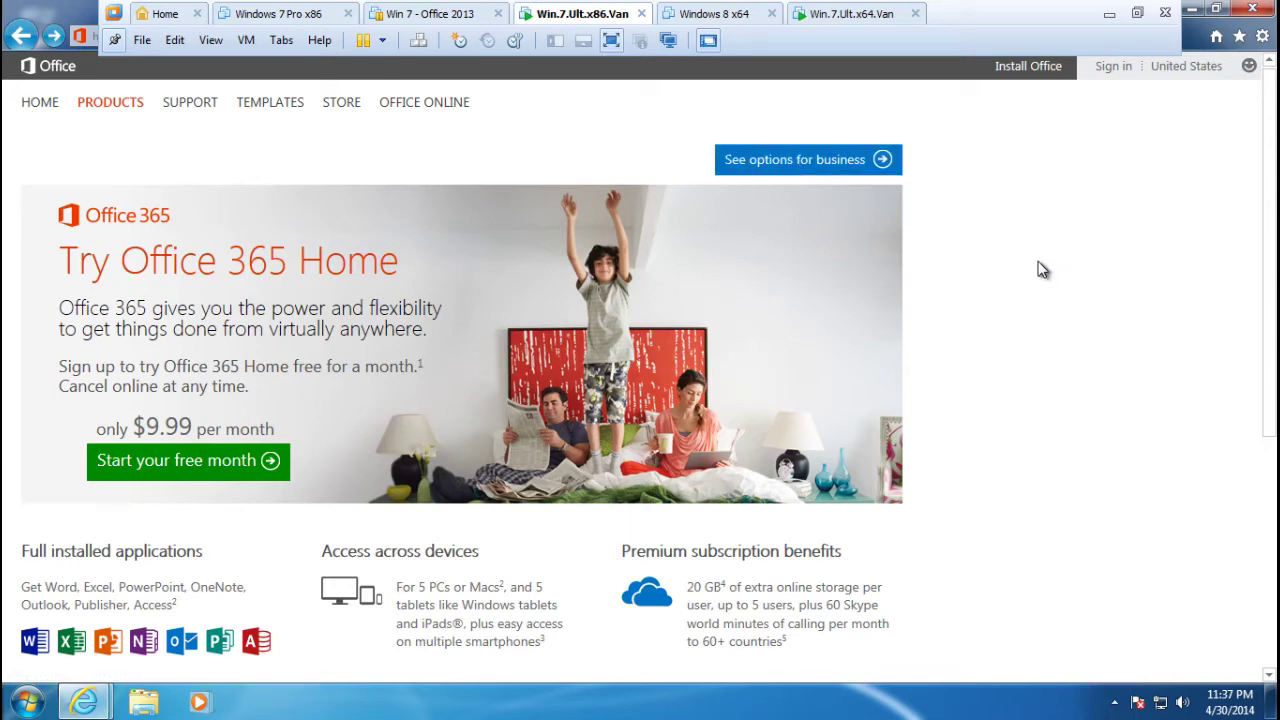
- View the Office 365 business plans and open the free trial sign-up form for Office 365 Midsize Business
left_click(843, 163)
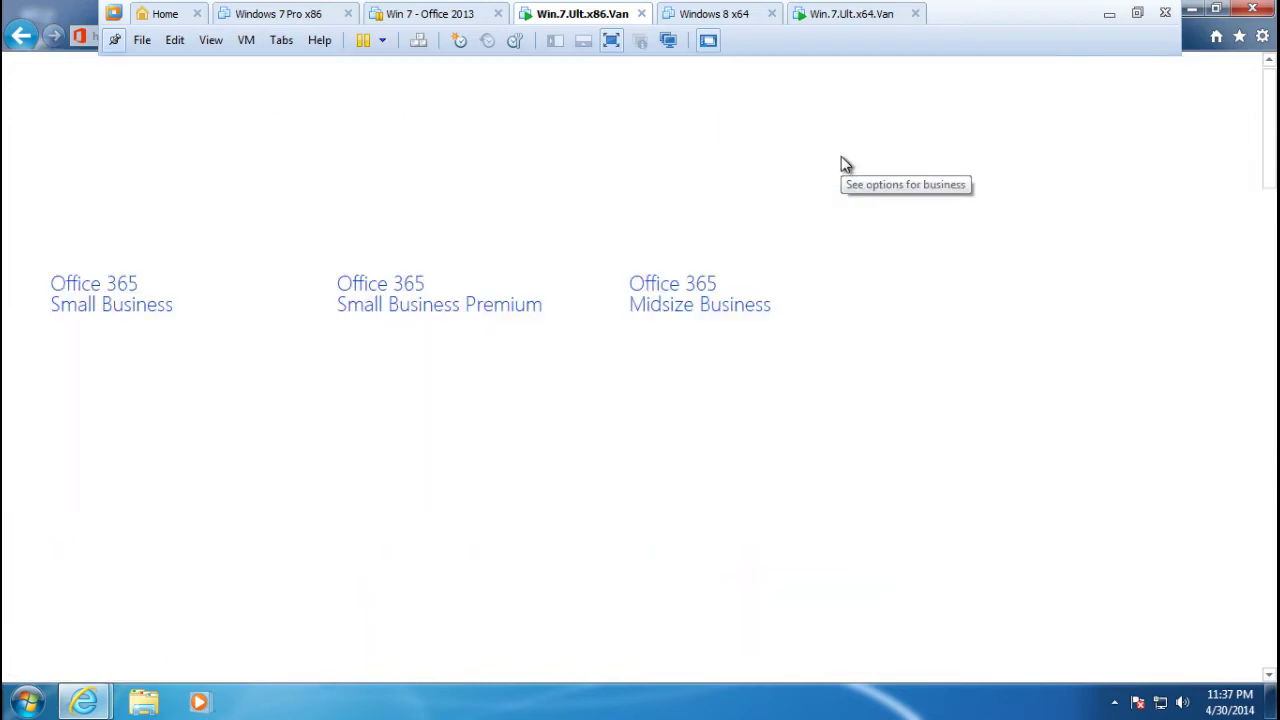
scroll(1268, 163, "down", 7)
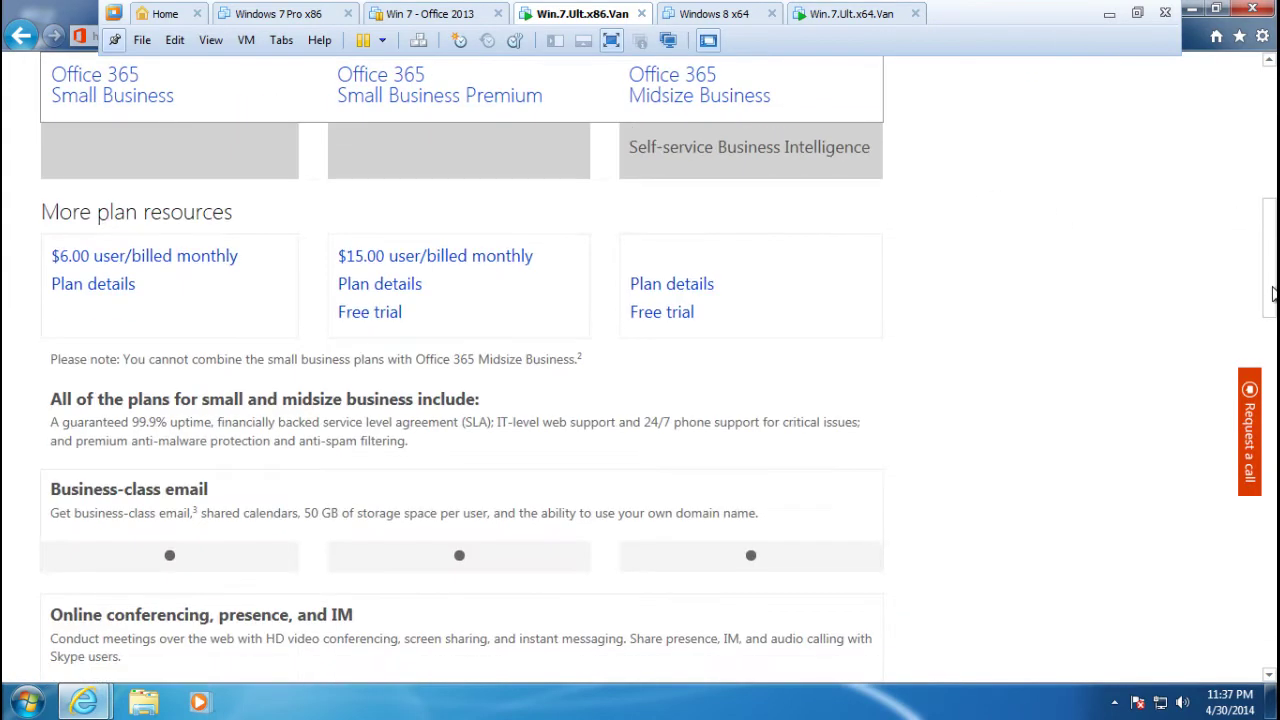
scroll(806, 280, "up", 2)
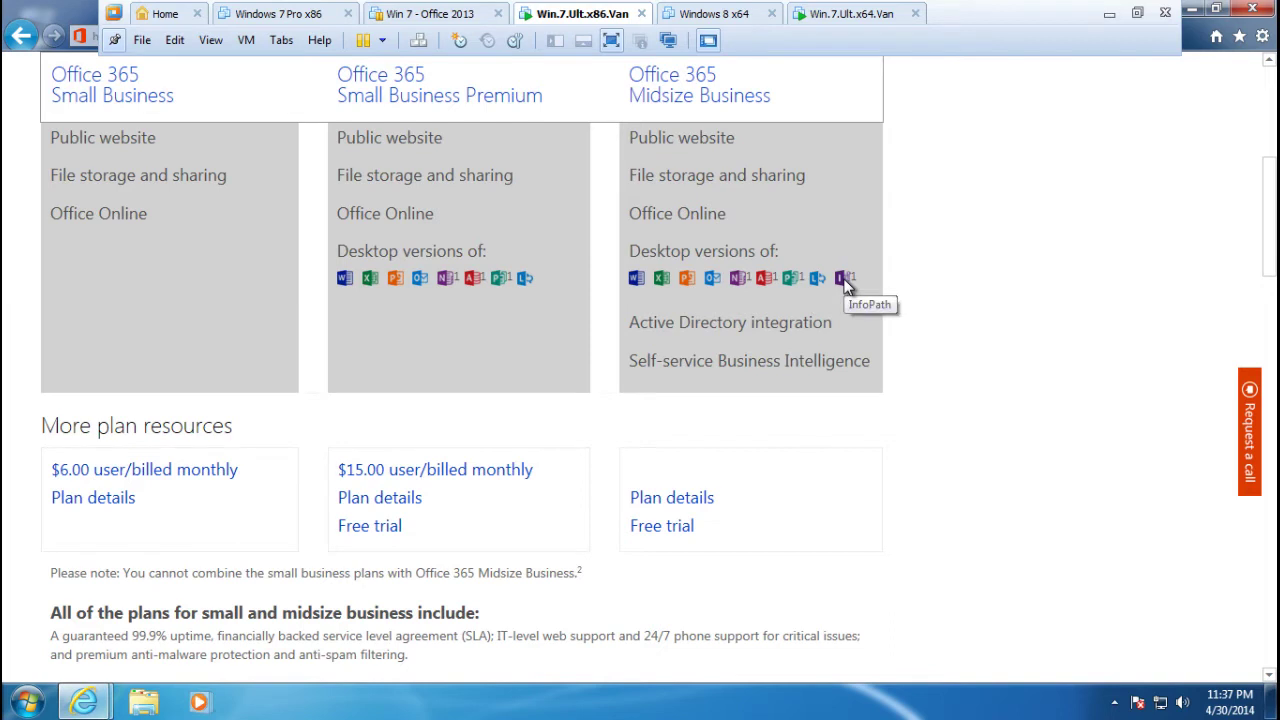
left_click(672, 532)
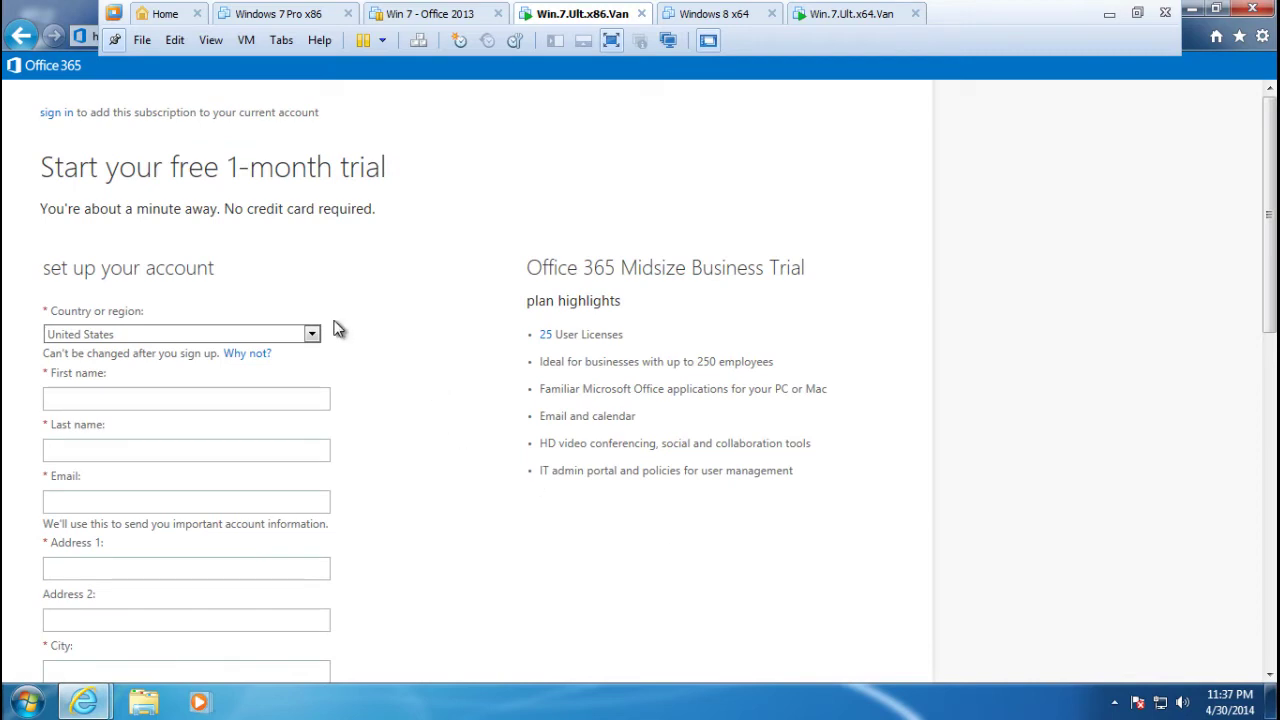
left_click_drag(1272, 284, 1258, 565)
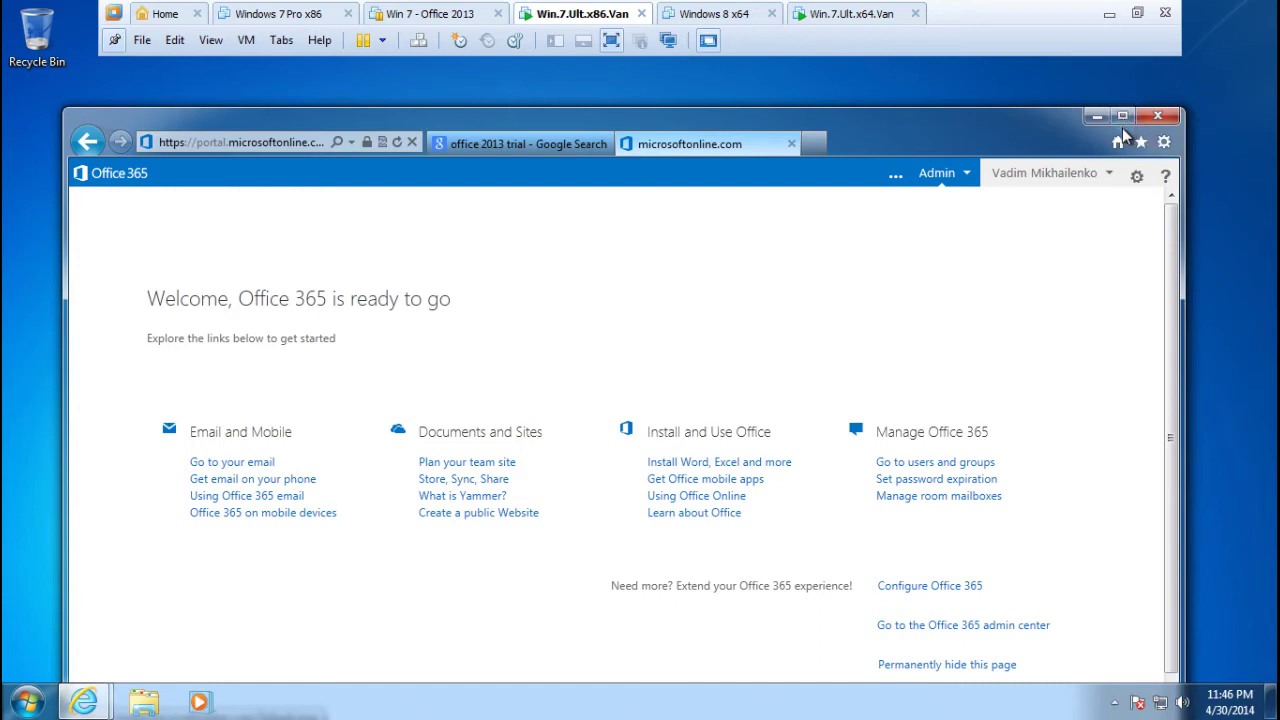
- Open the portal's software page for installing Word, Excel and more, and start installing the latest version of Office
left_click(896, 178)
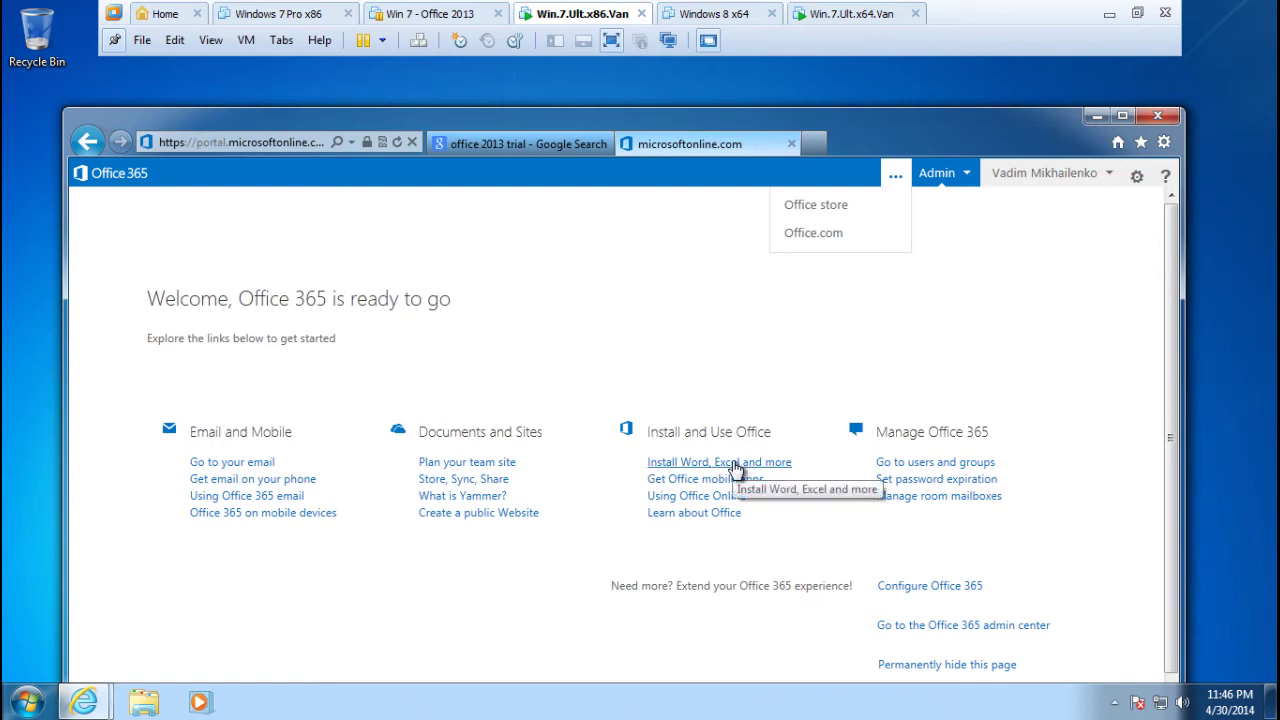
left_click(735, 463)
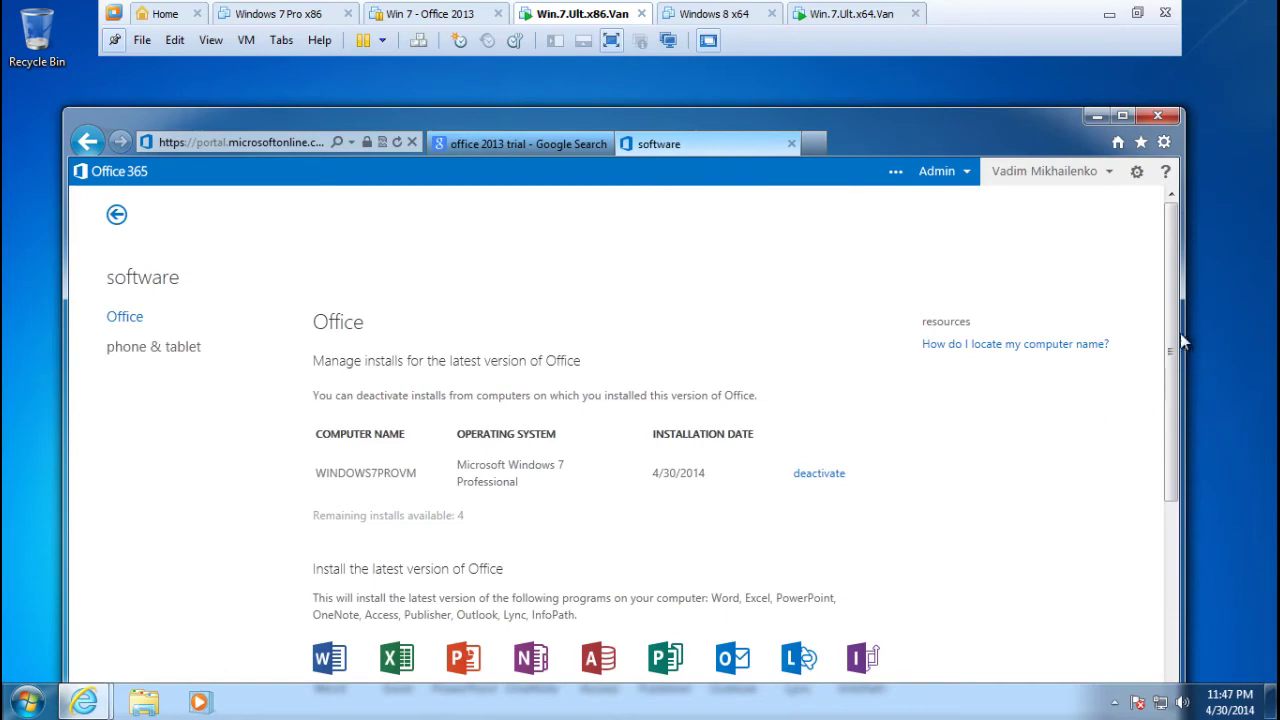
scroll(1175, 335, "down", 3)
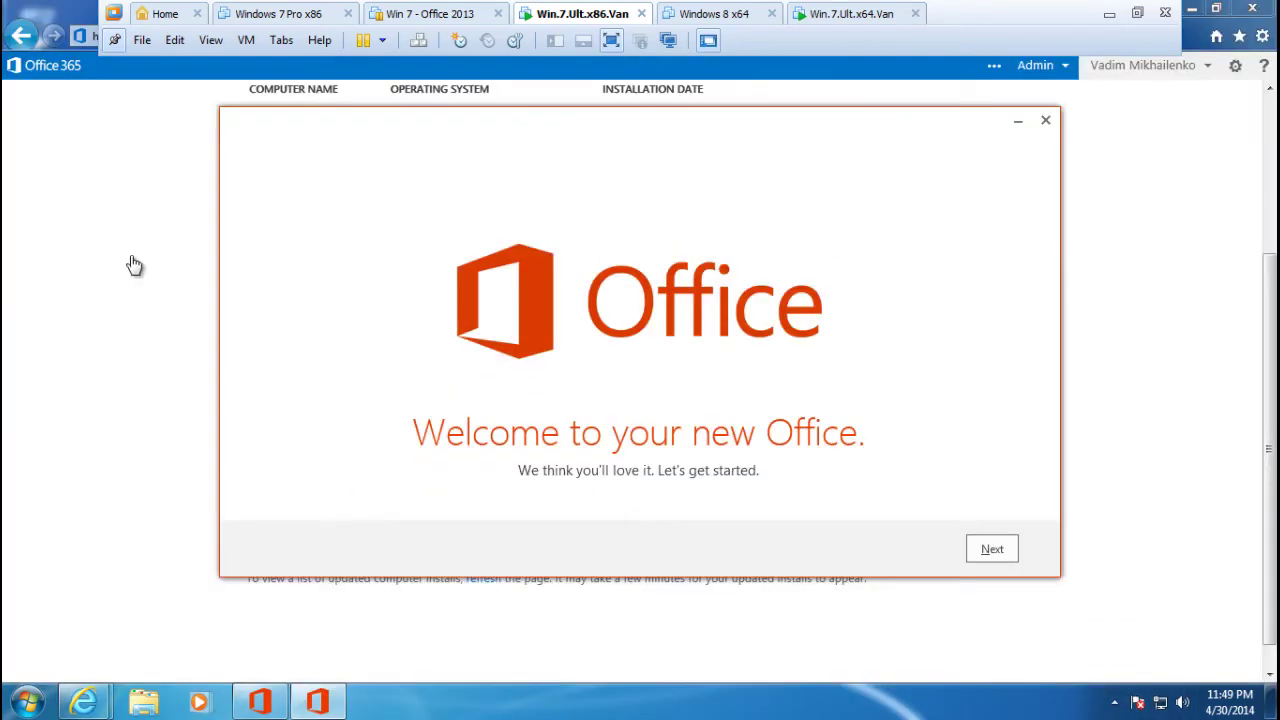
- Complete the Office setup wizard with the recommended settings, accepting the license agreement and closing the wizard once installation finishes
left_click(994, 551)
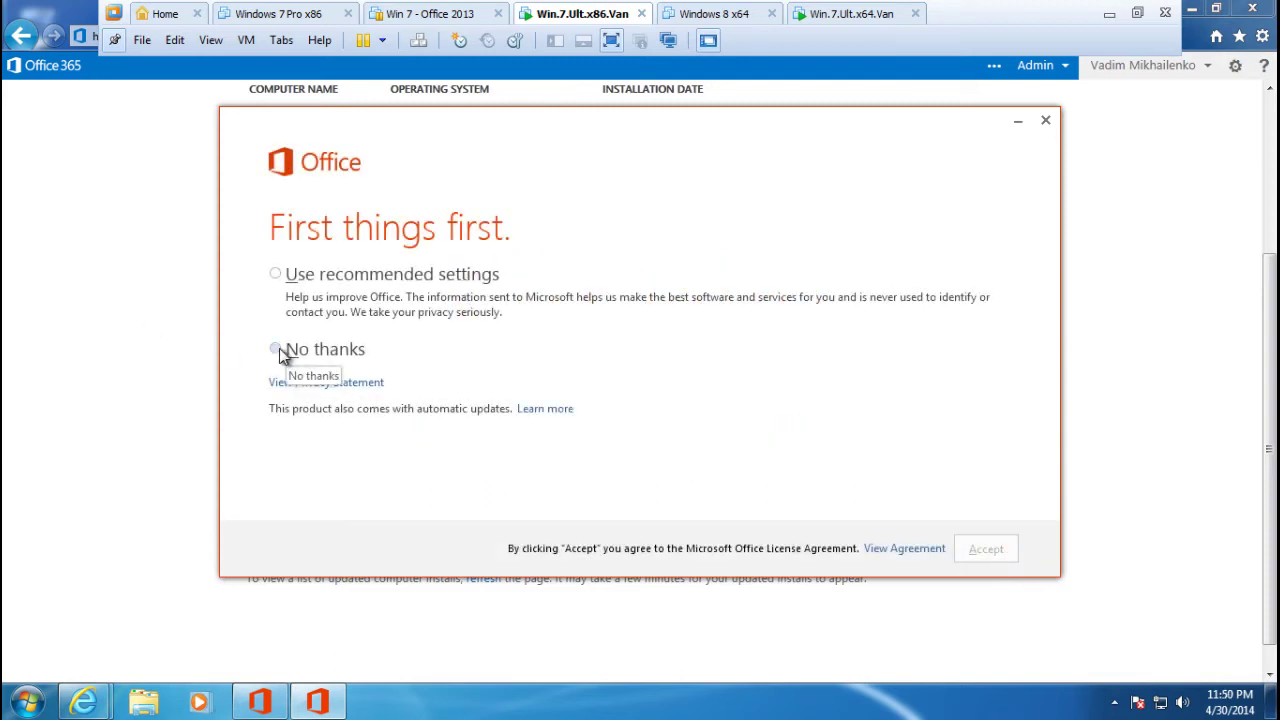
left_click(276, 275)
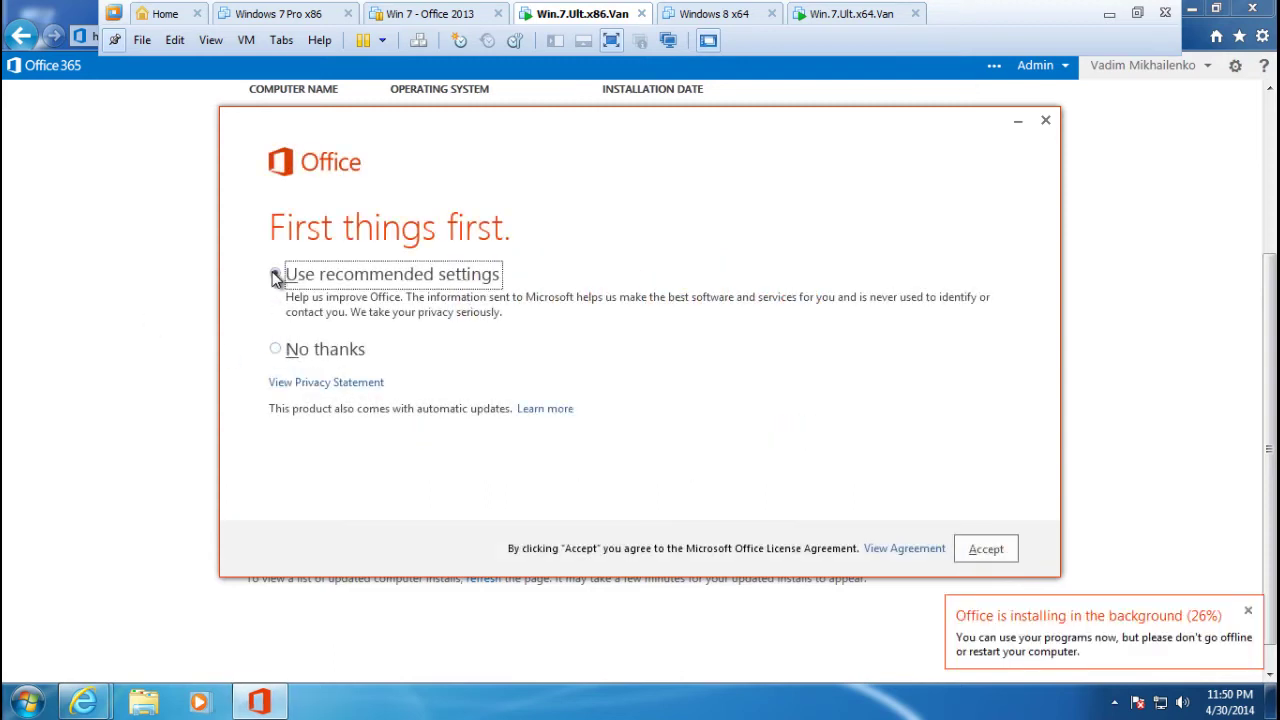
left_click(984, 557)
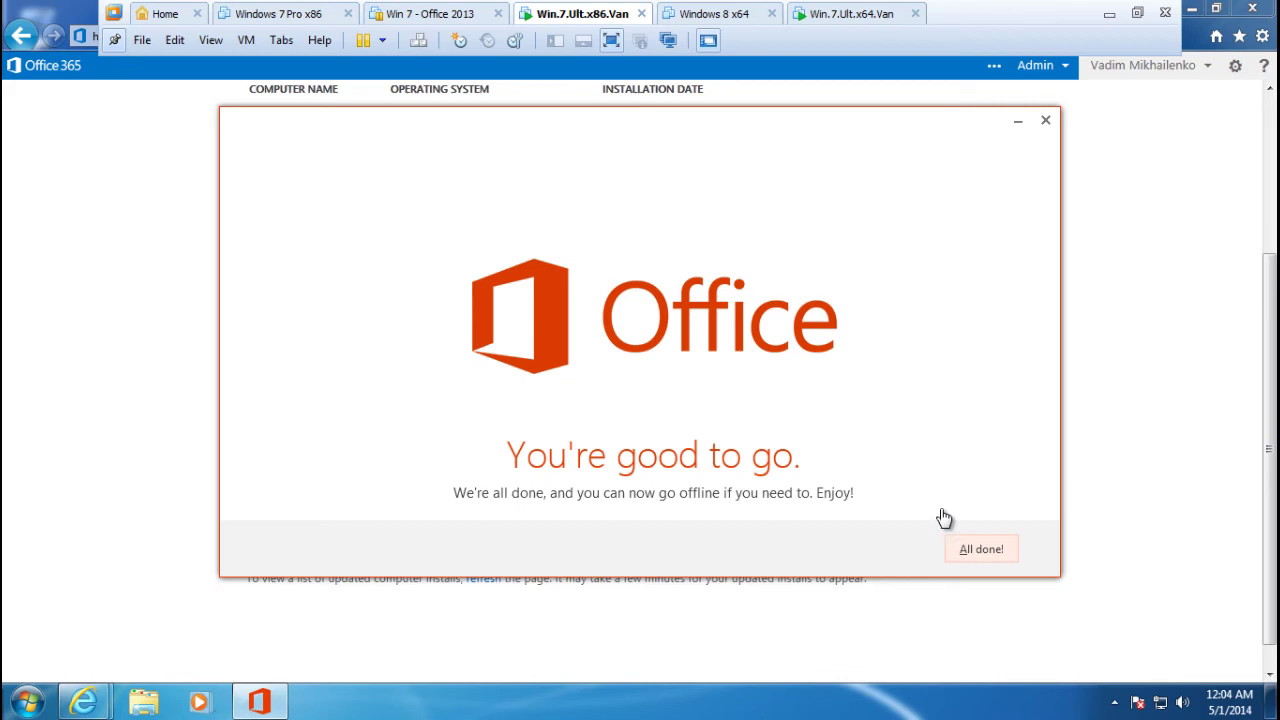
left_click(981, 552)
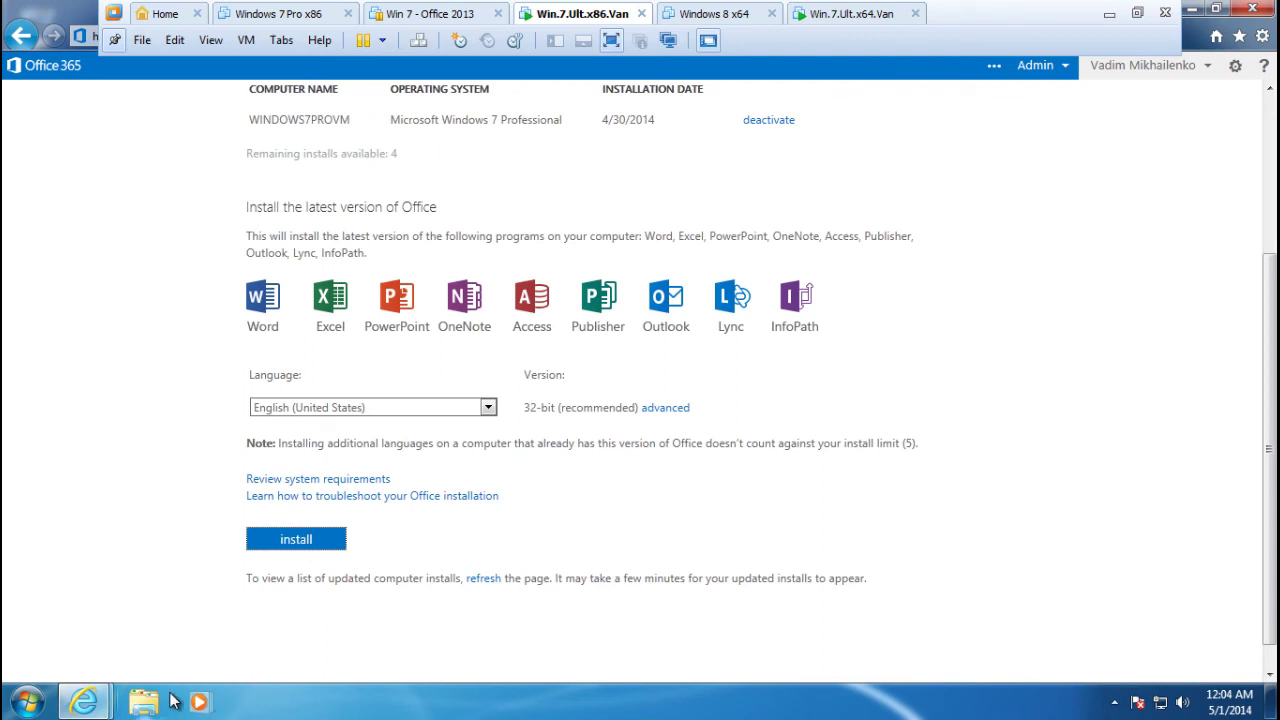
- Launch Word 2013 from the Microsoft Office 2013 program group and create a blank document
left_click(29, 704)
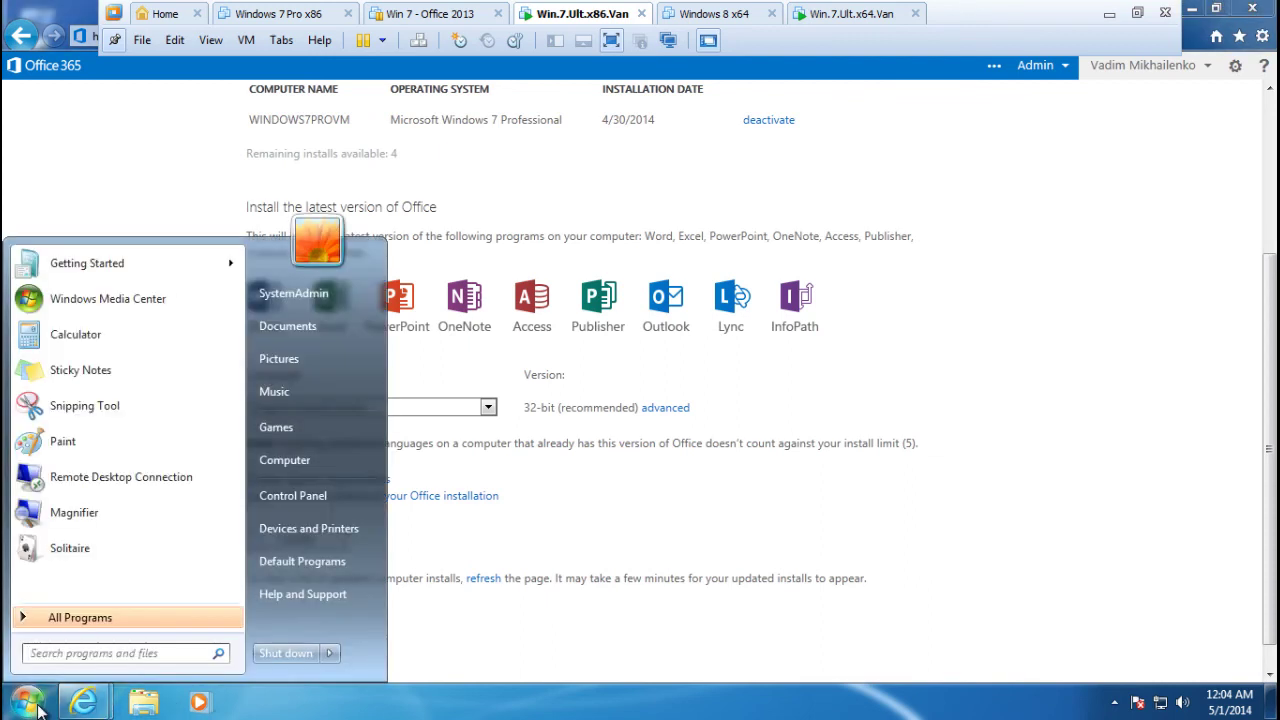
left_click(88, 617)
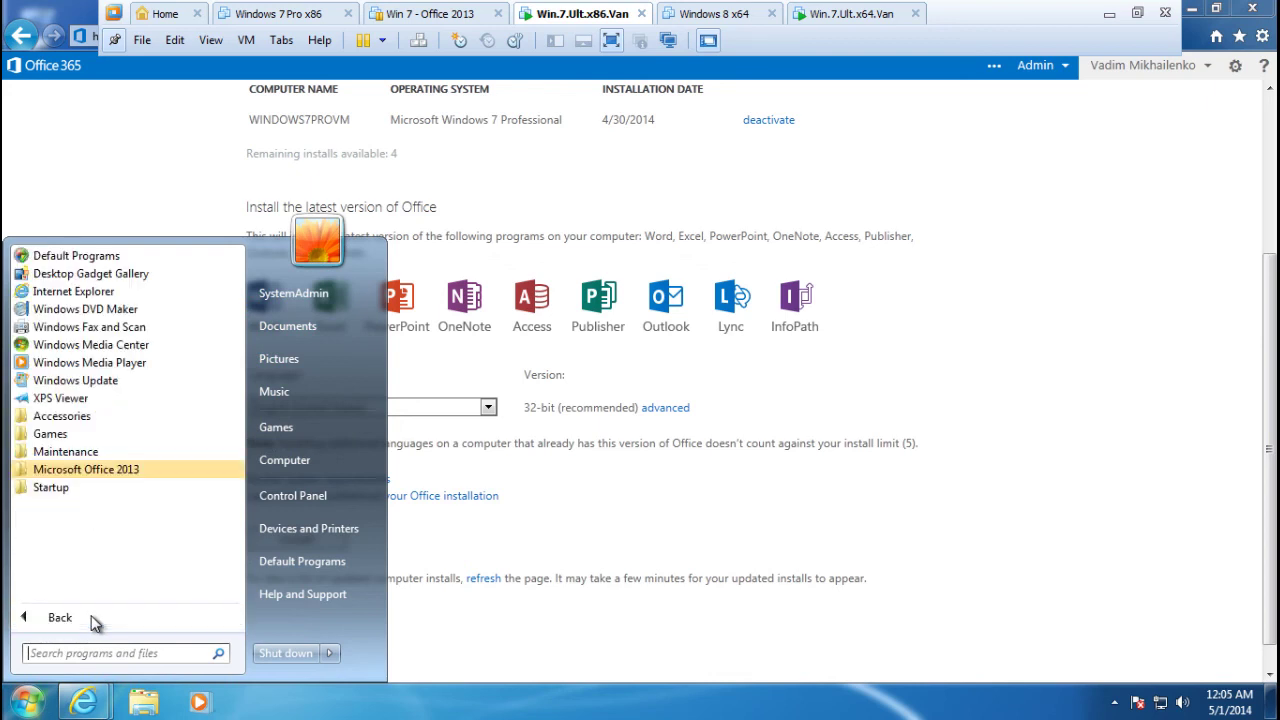
left_click(108, 470)
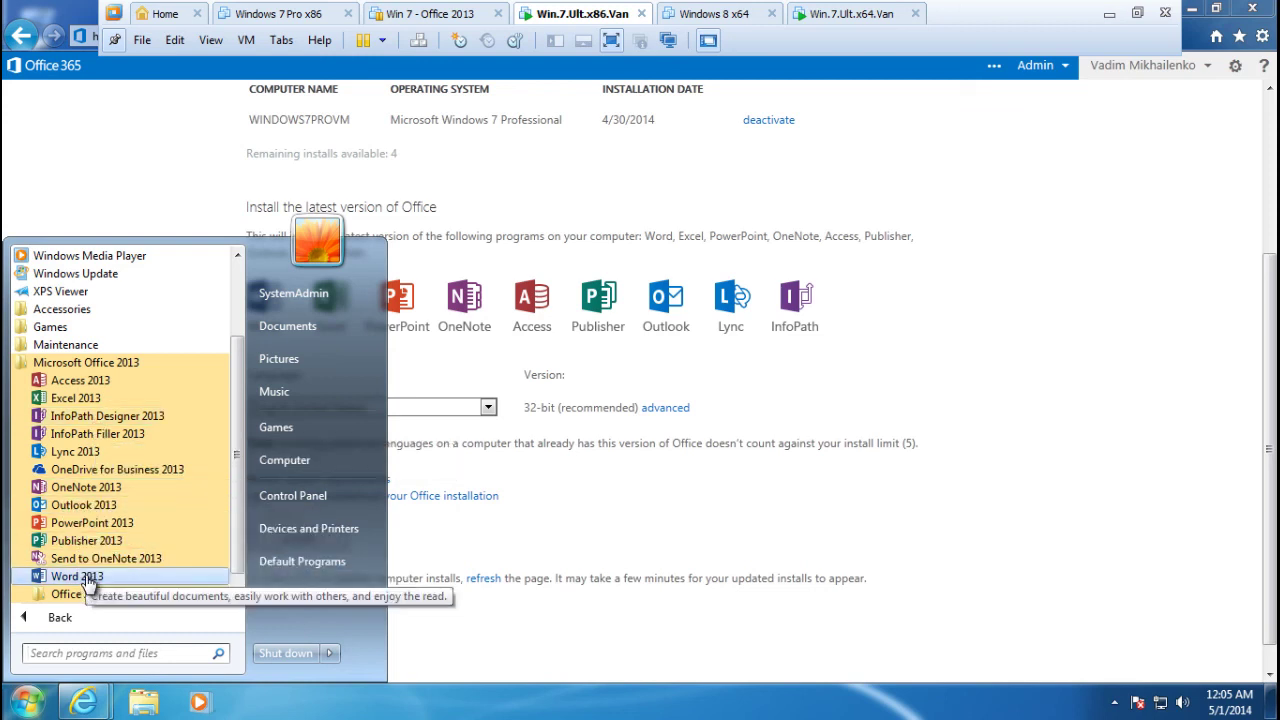
left_click(86, 578)
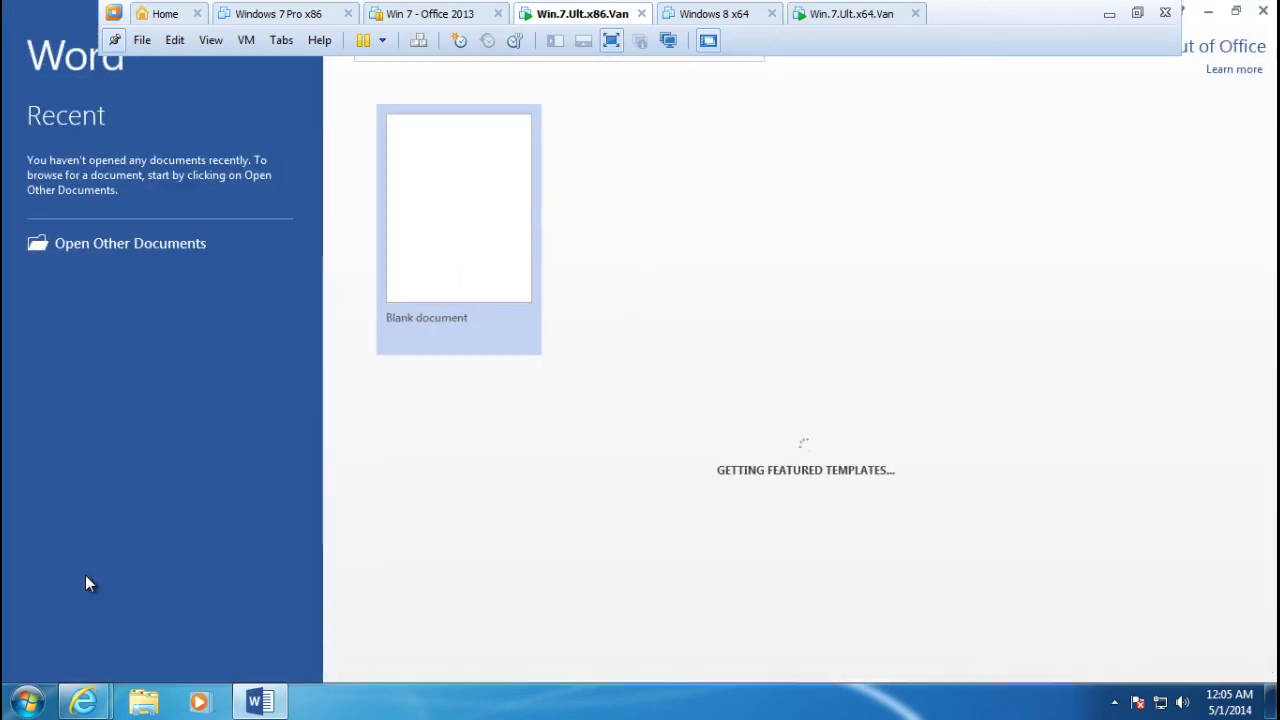
left_click(418, 246)
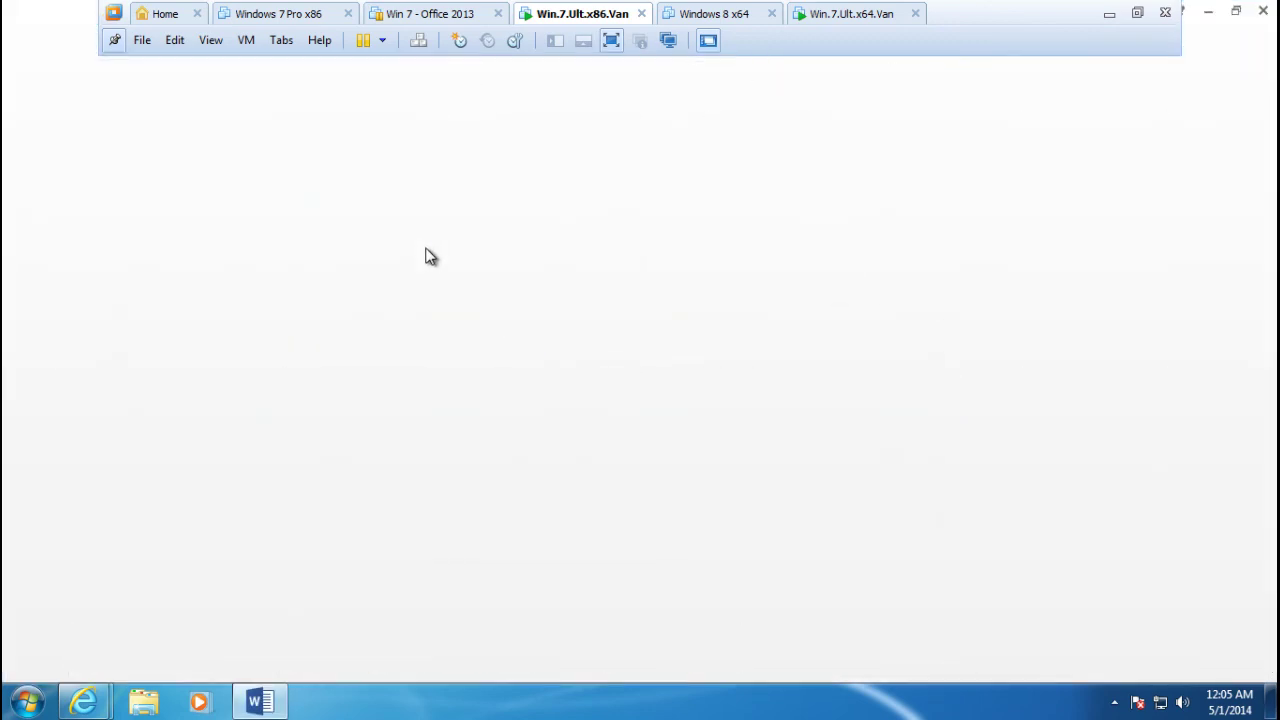